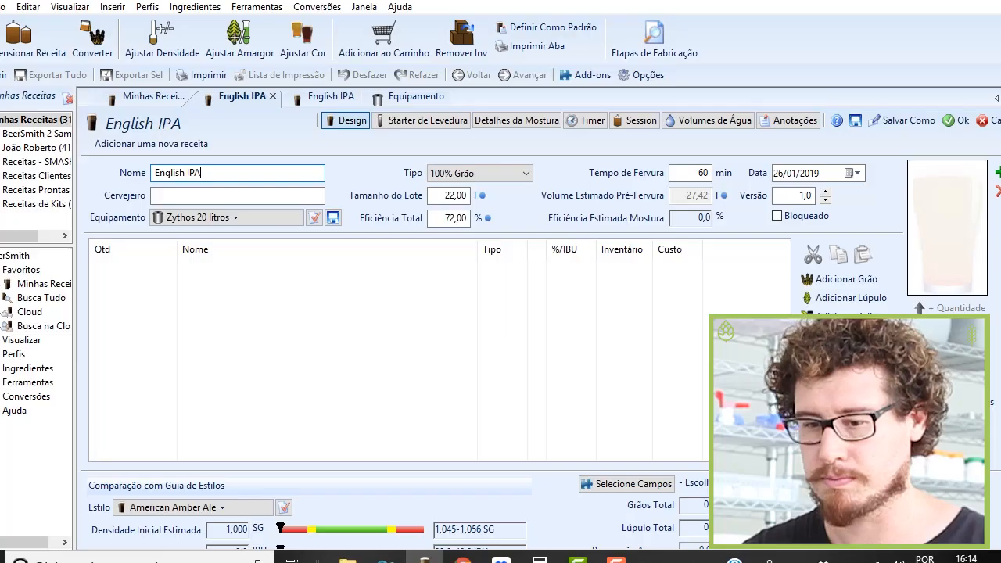
Step: Search the style guide for English styles and set the recipe's style to English IPA
scroll(493, 313, down, 1)
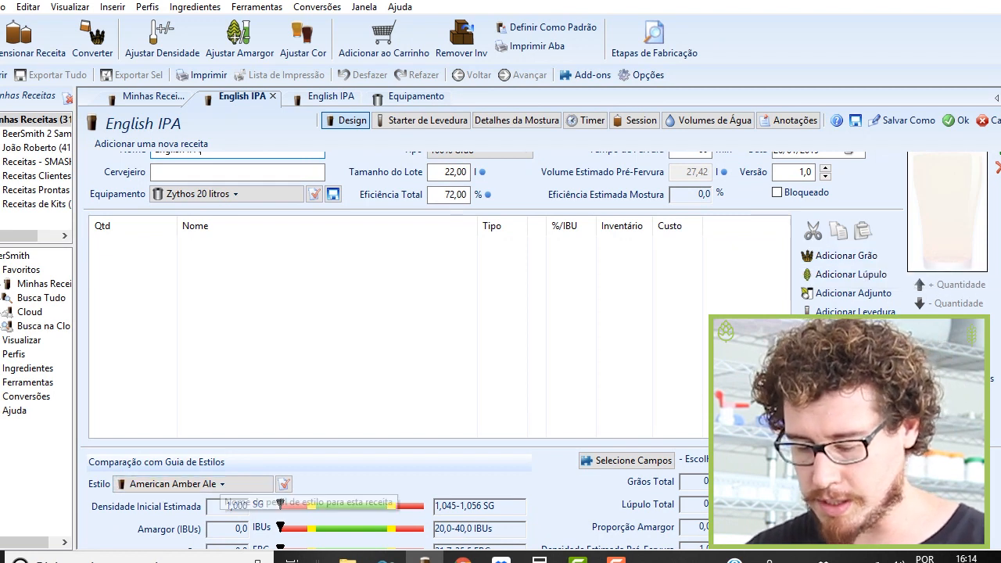
click(221, 485)
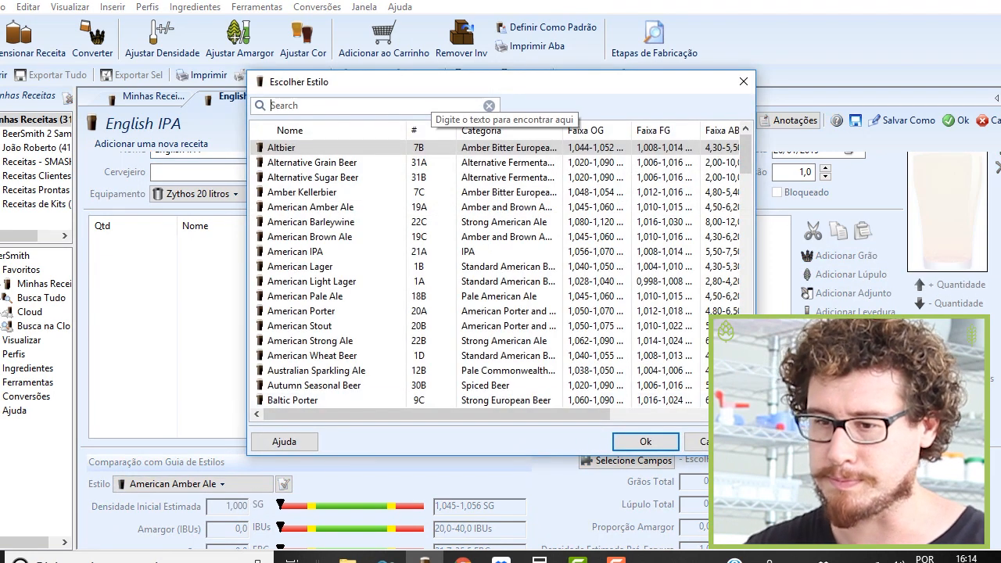
text(englisp)
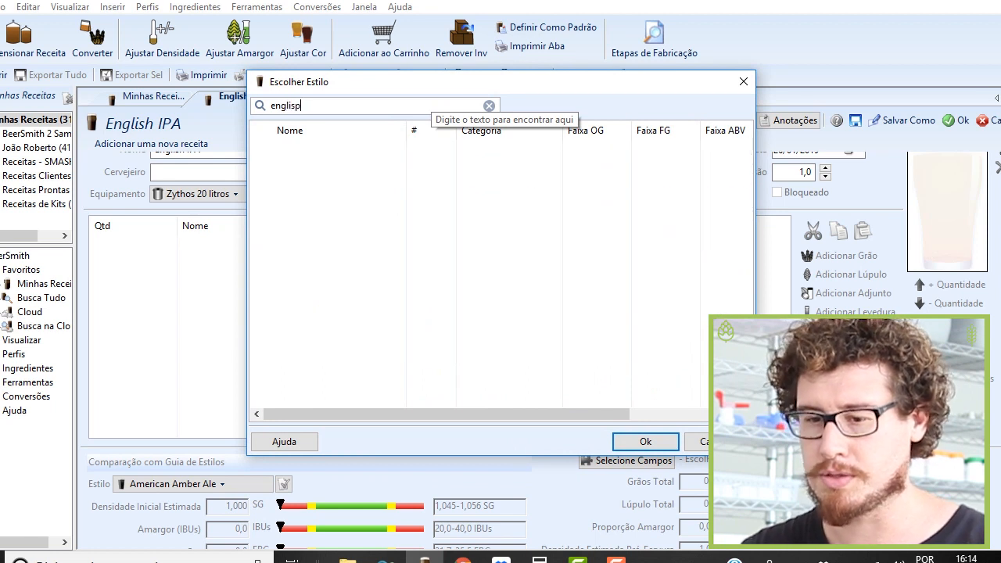
key(BackSpace)
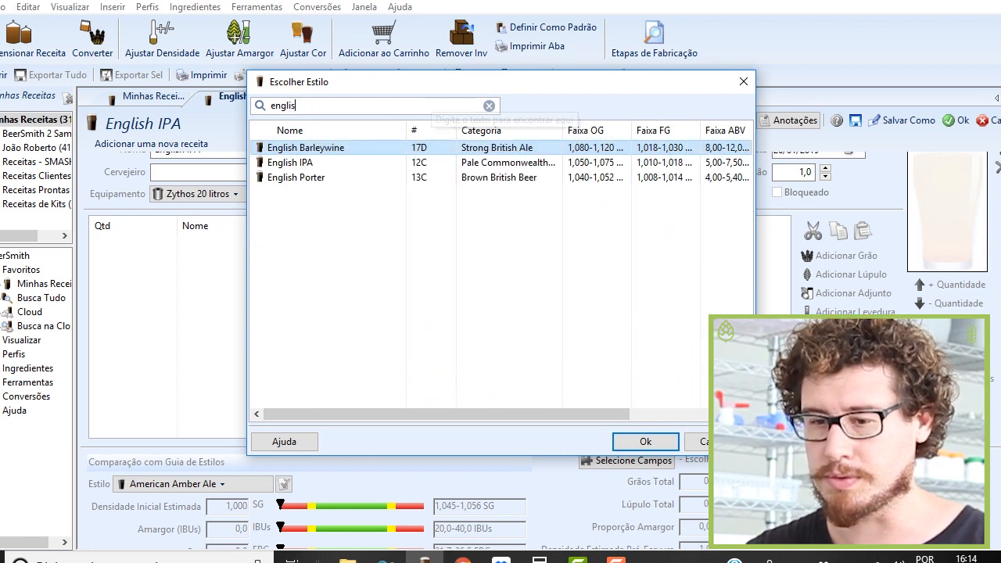
click(418, 162)
click(645, 441)
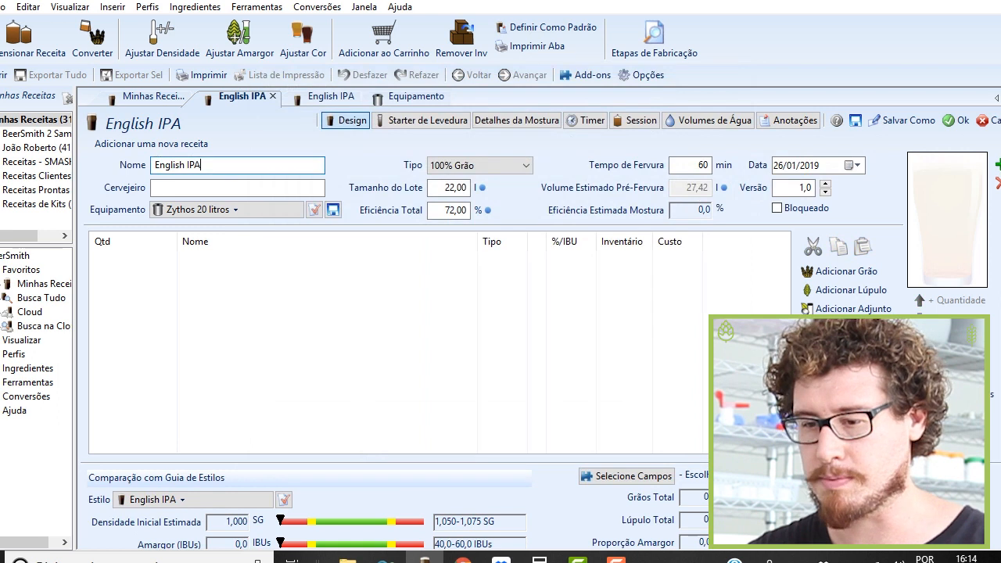
Step: Find the Viking pale malts and add 5 kg of Viking Pale Ale Malt - Z to the recipe
scroll(469, 352, down, 3)
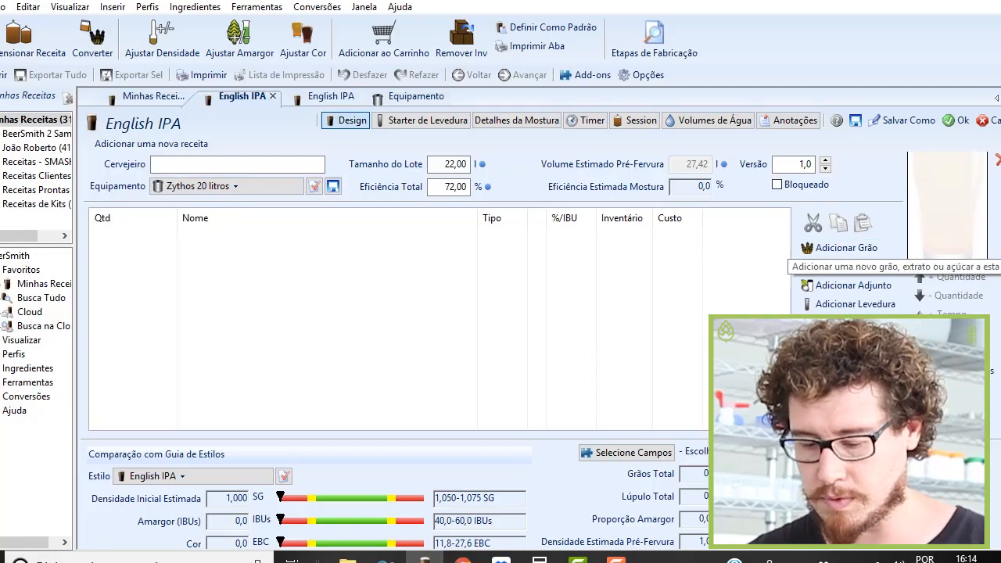
click(841, 247)
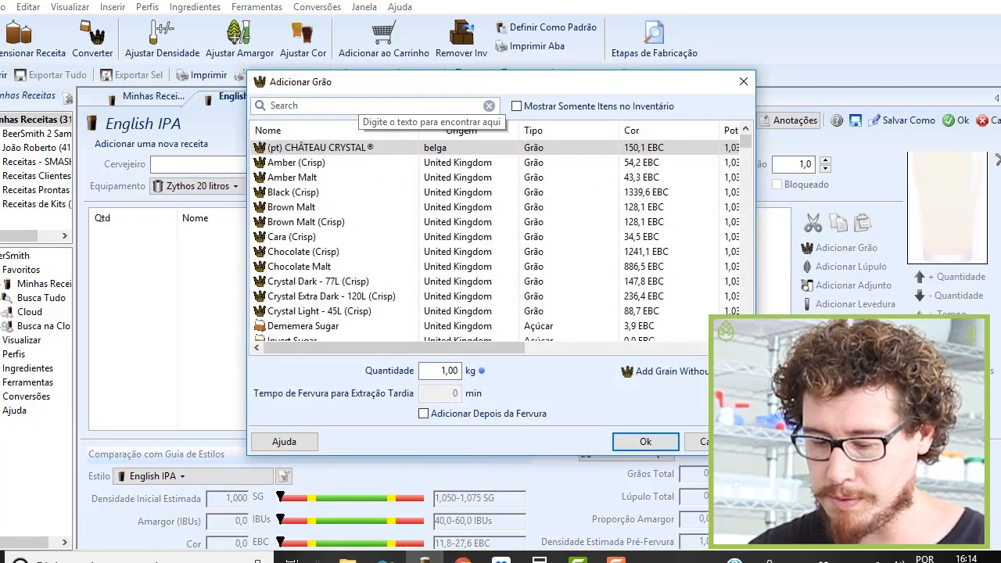
click(272, 105)
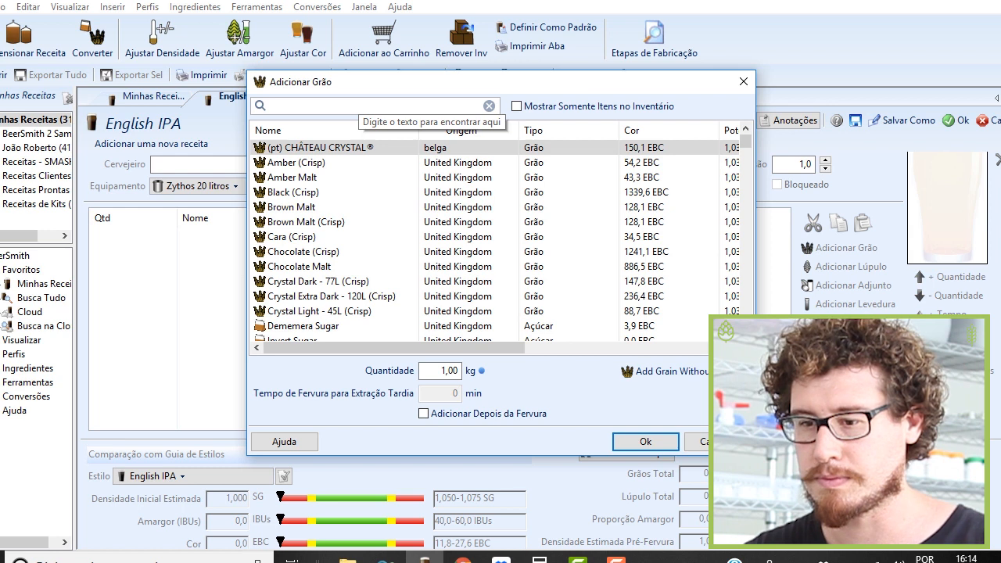
text(viking pale)
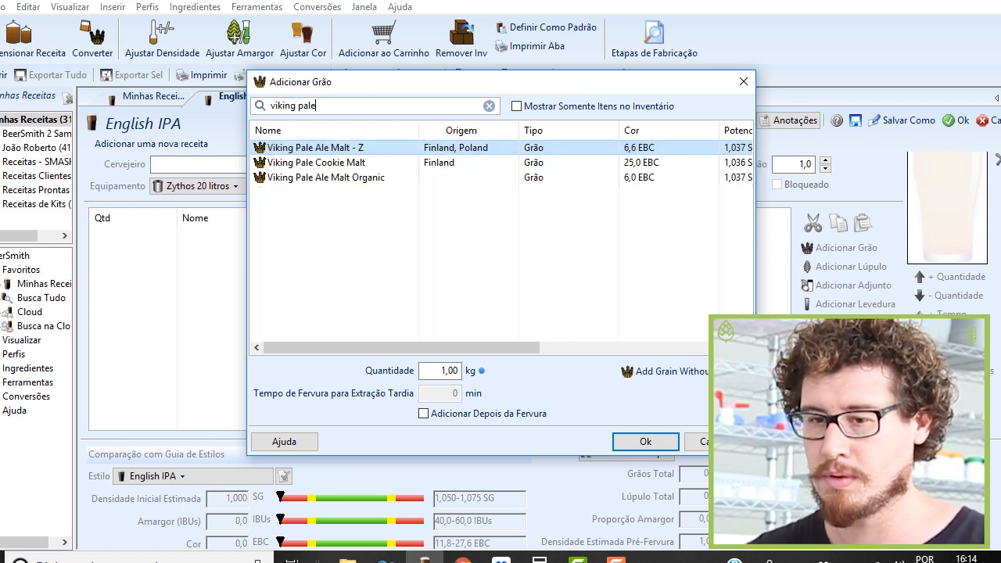
key(Tab)
text(5)
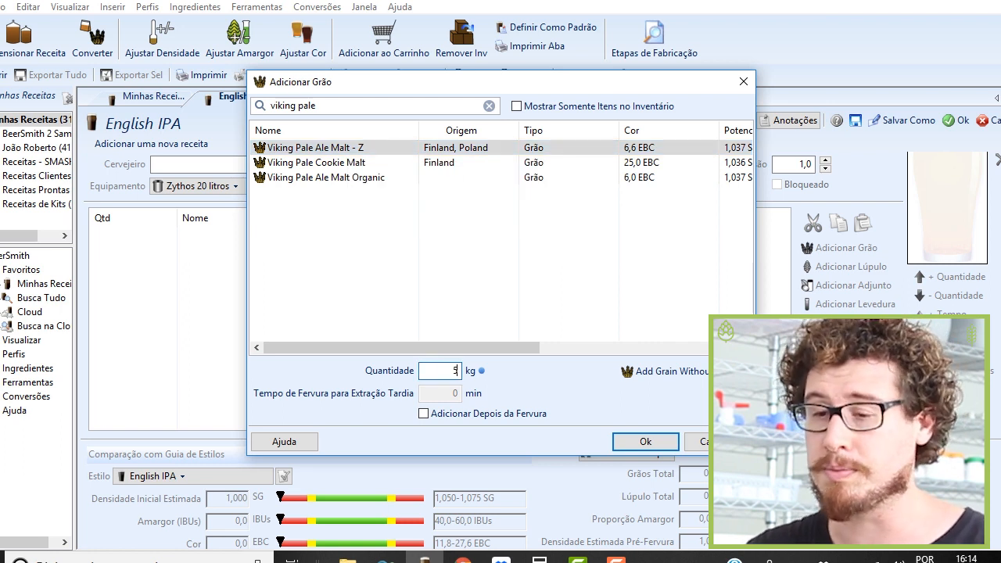
key(Return)
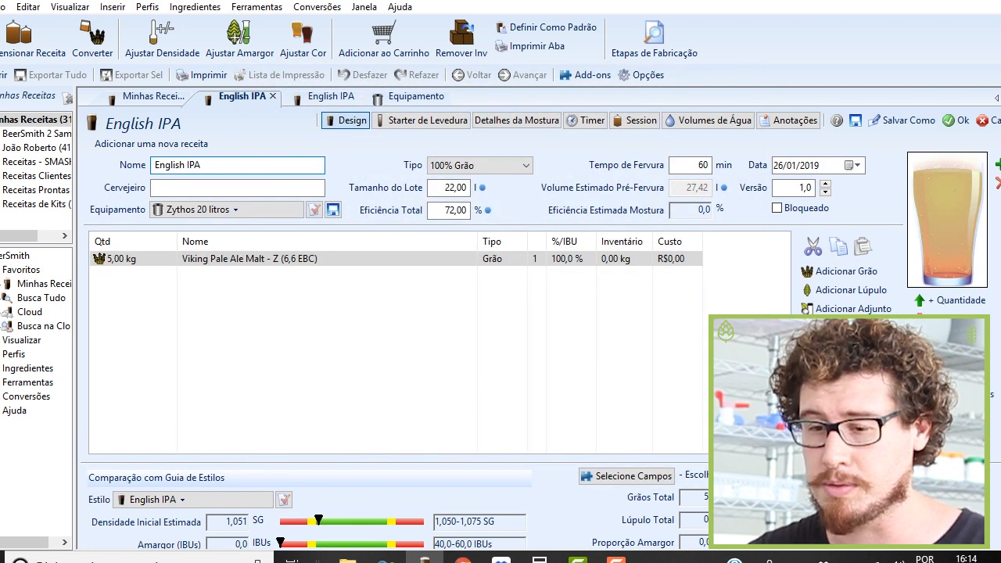
Step: Find the biscuit malts and add 0,75 kg of Biscuit MD (Dingemans) - Z to the recipe
scroll(501, 352, down, 3)
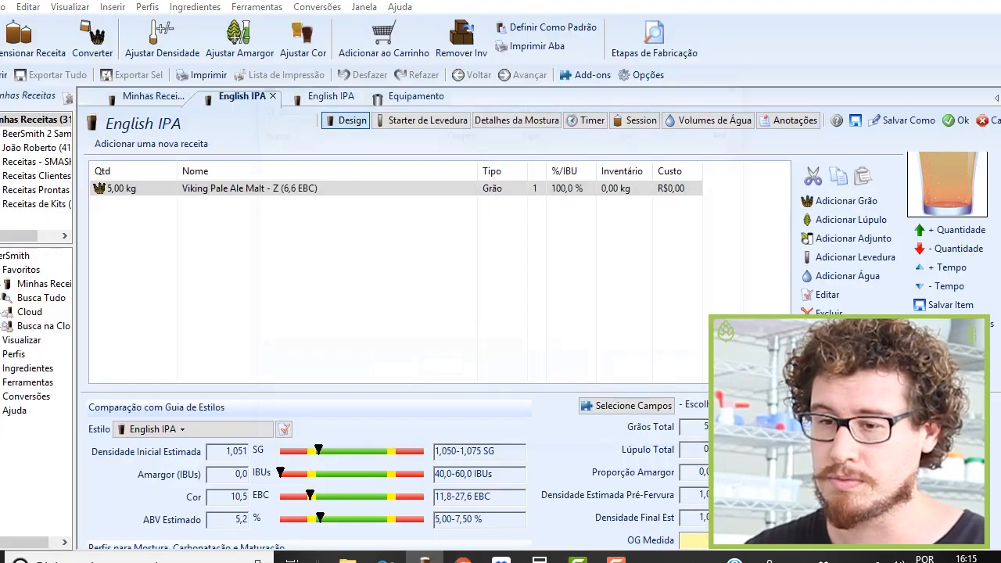
click(391, 105)
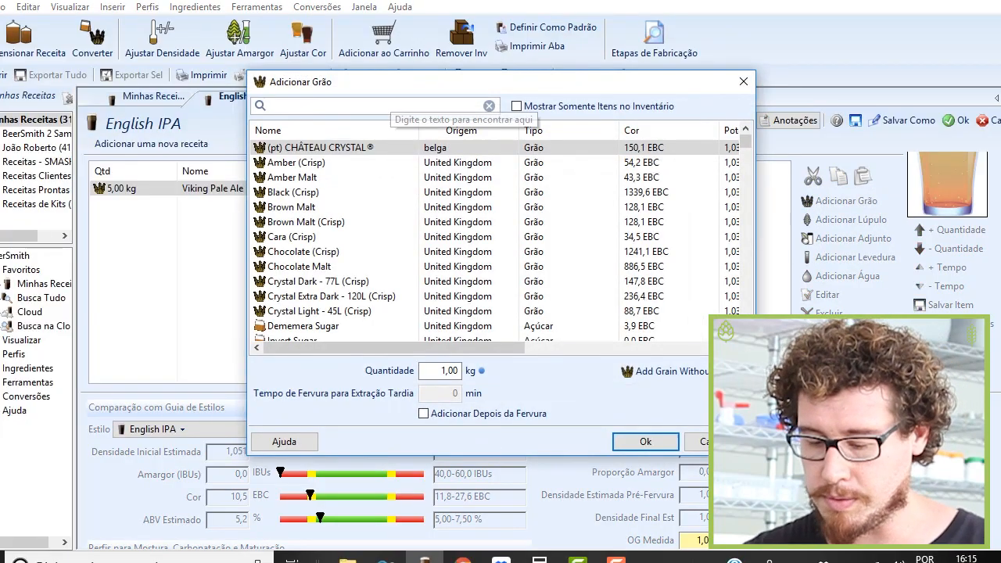
text(biscui)
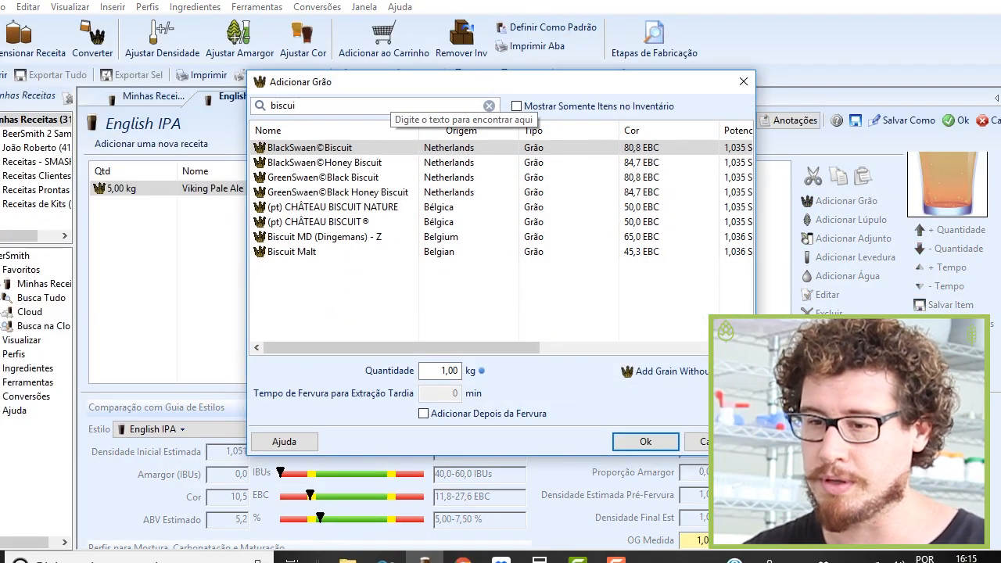
click(344, 237)
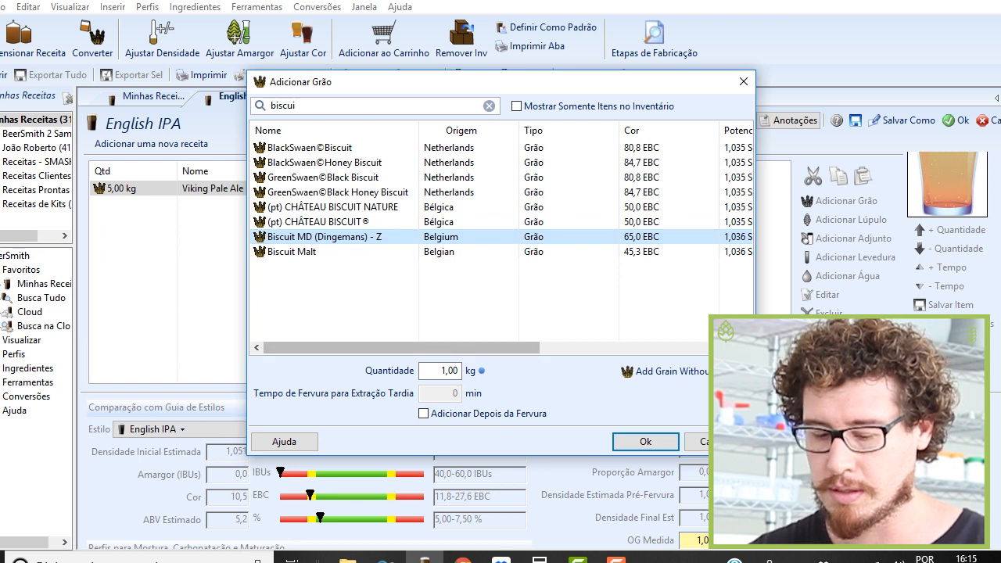
double_click(449, 371)
text(0,75)
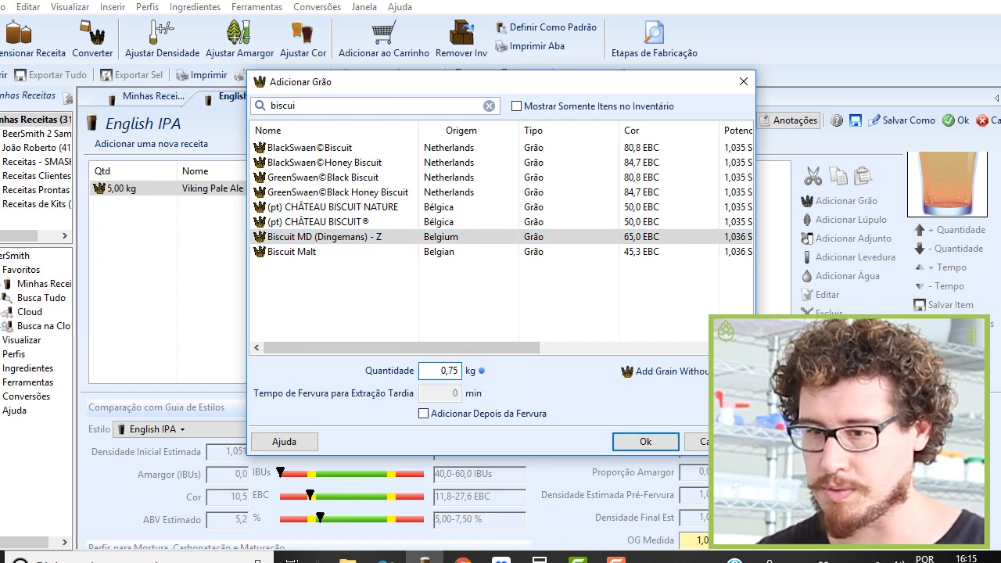
key(Return)
Step: Add the Viking Caramel 200 - Z malt to the recipe and set its quantity to 0,25 kg
scroll(438, 344, down, 3)
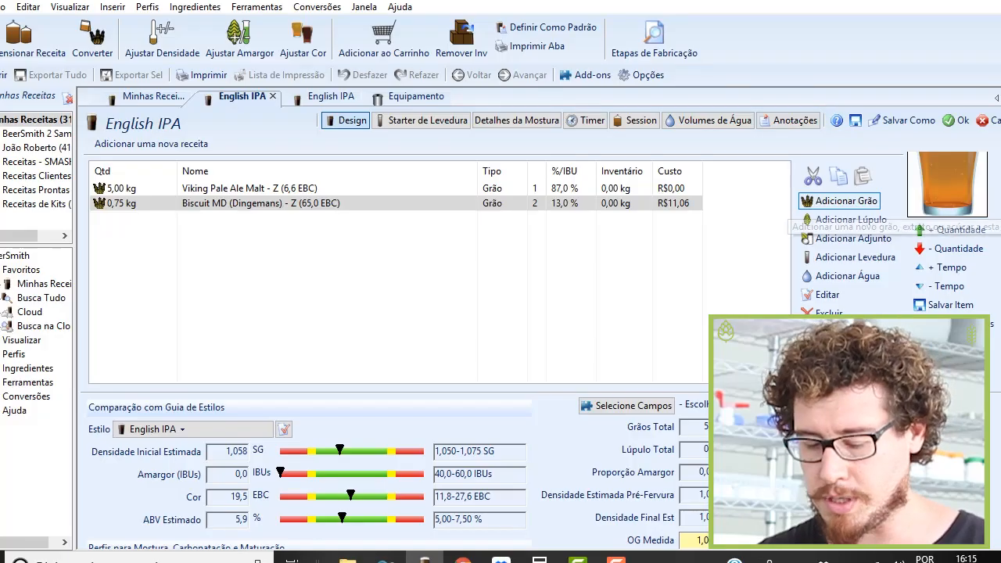
click(844, 201)
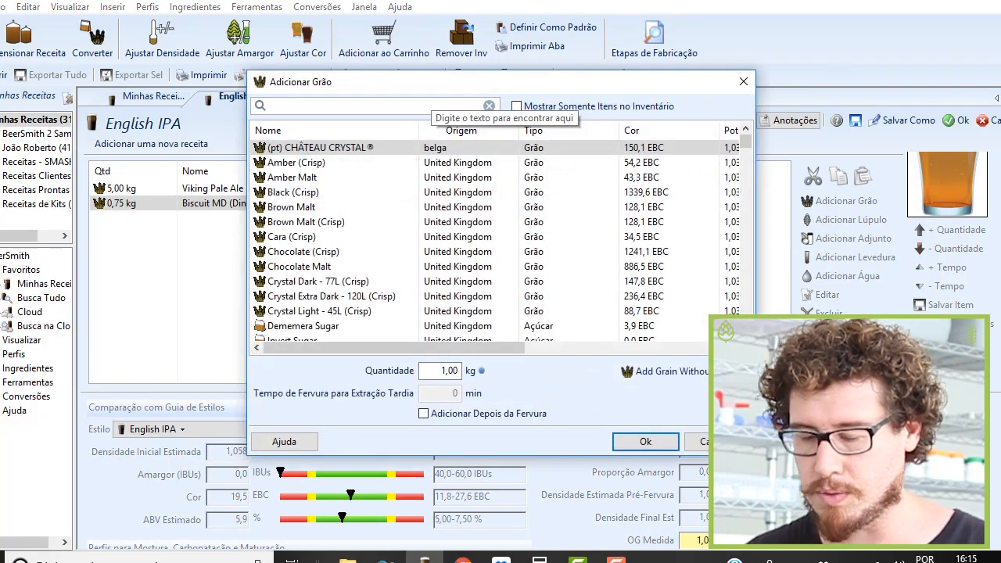
text(caramel)
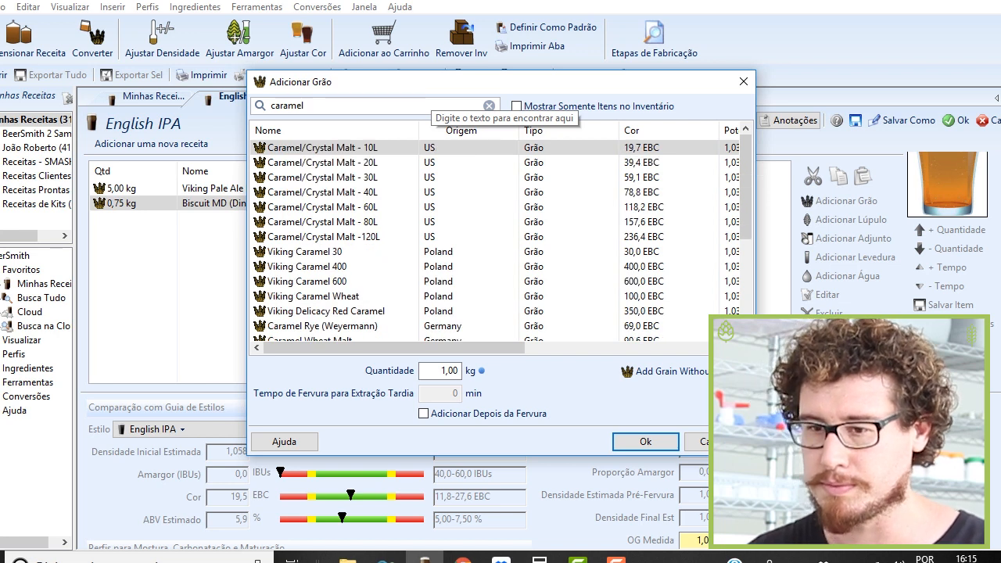
scroll(352, 254, down, 4)
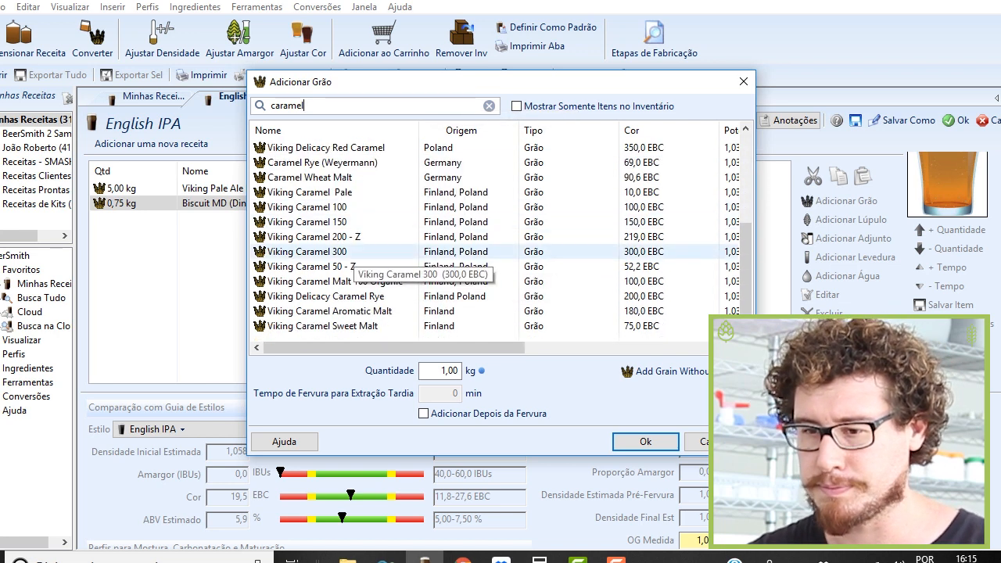
click(369, 238)
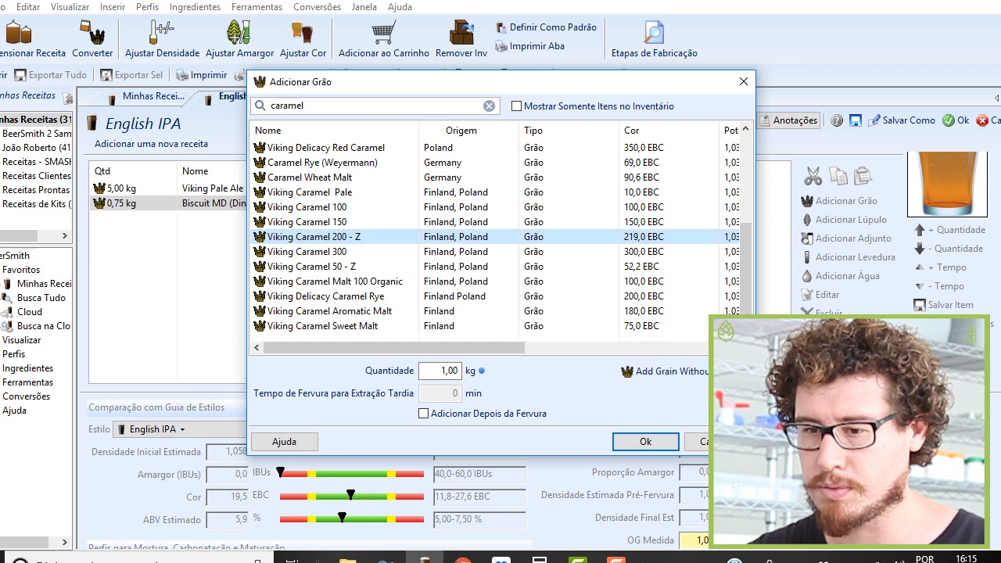
key(Return)
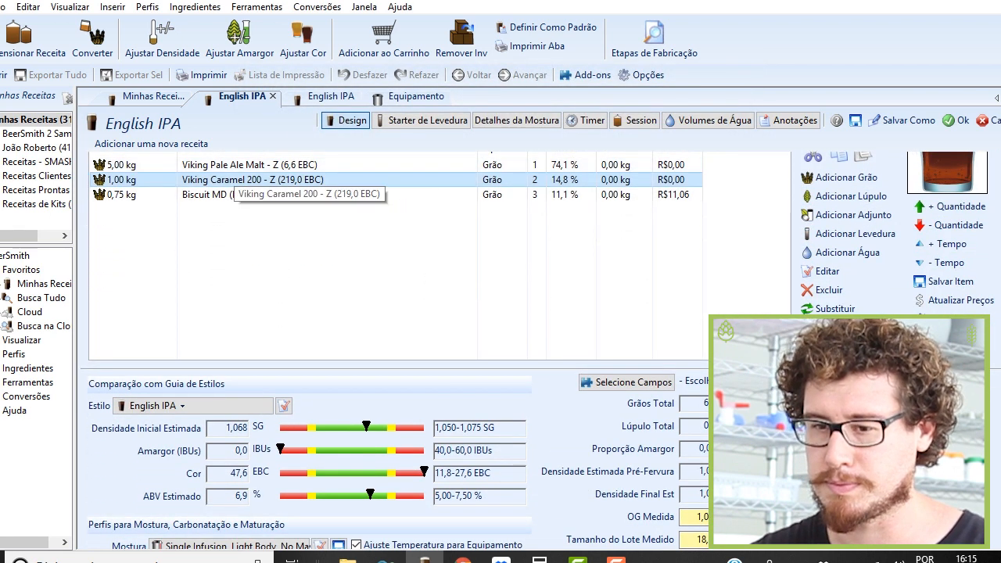
double_click(227, 180)
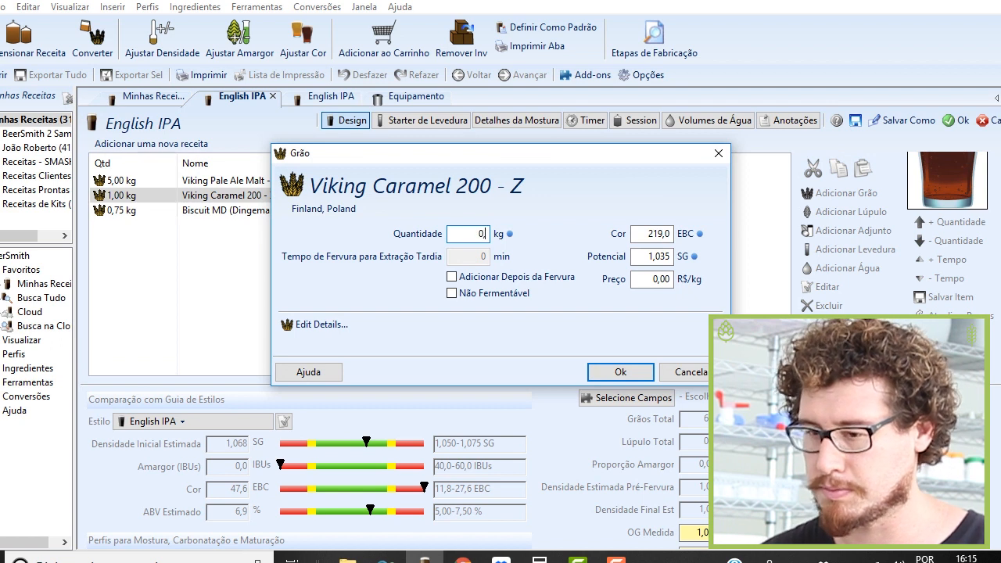
key(Return)
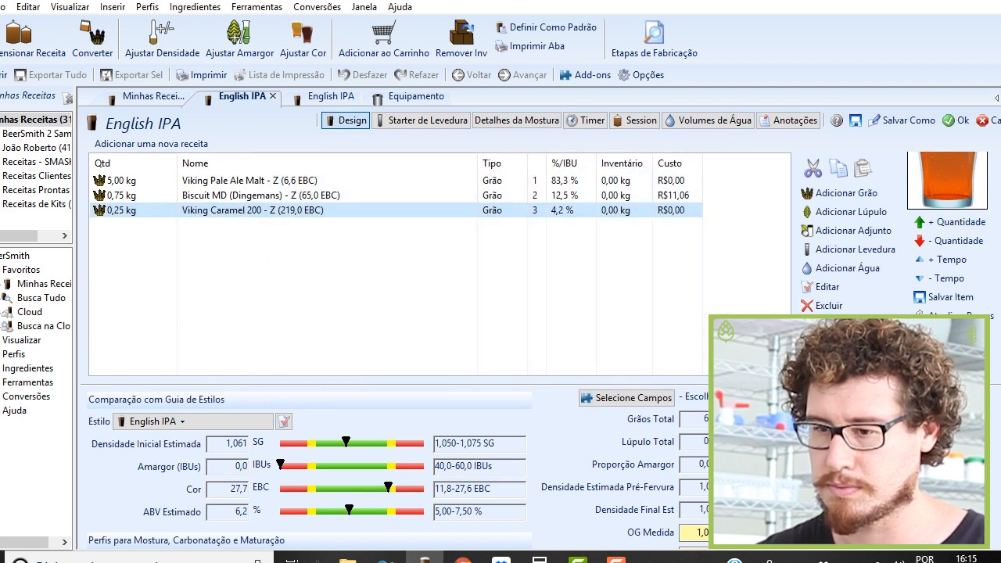
Step: Add 25 g of Target - Z hops to the recipe as a 60-minute boil addition
scroll(537, 349, down, 1)
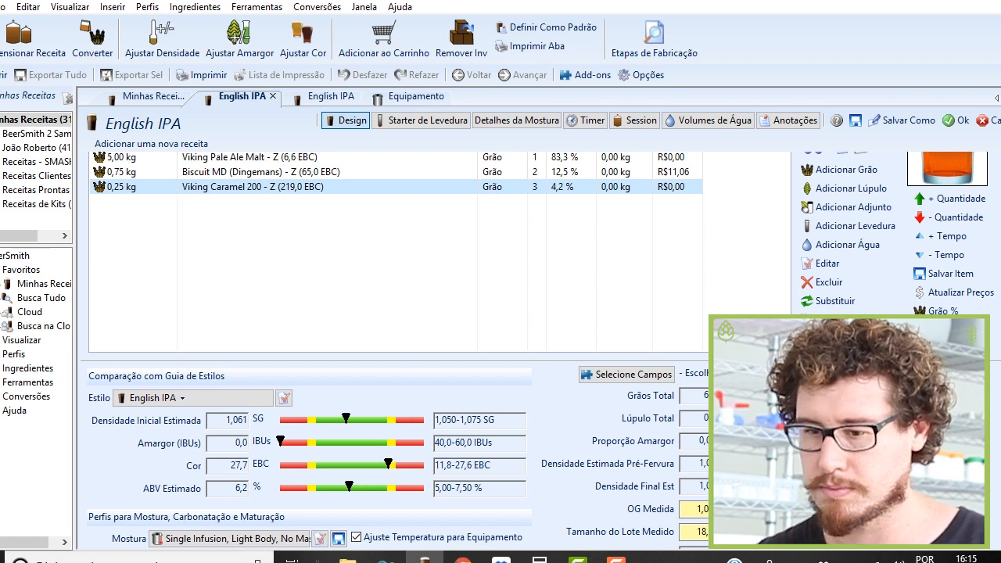
scroll(389, 474, down, 1)
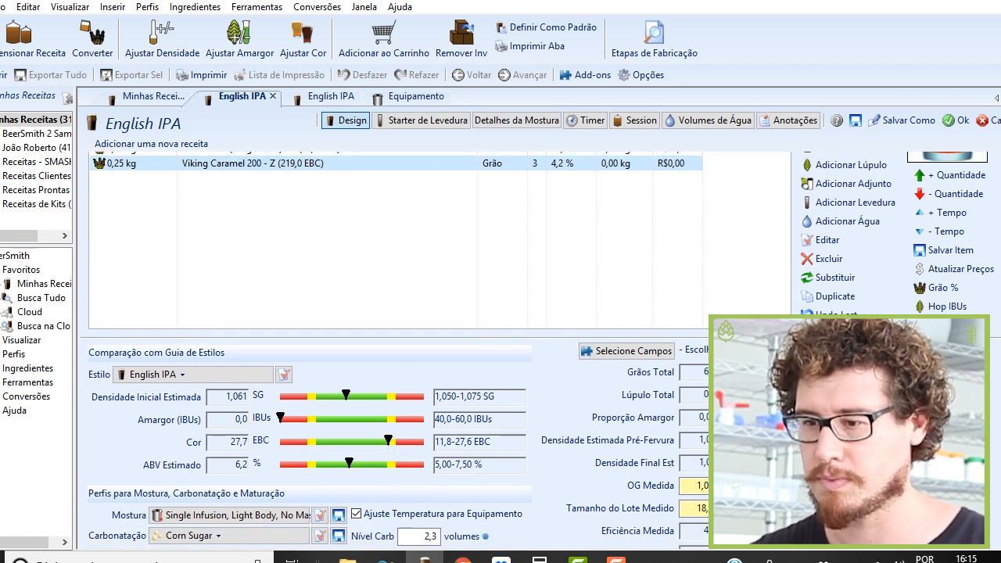
scroll(313, 492, down, 1)
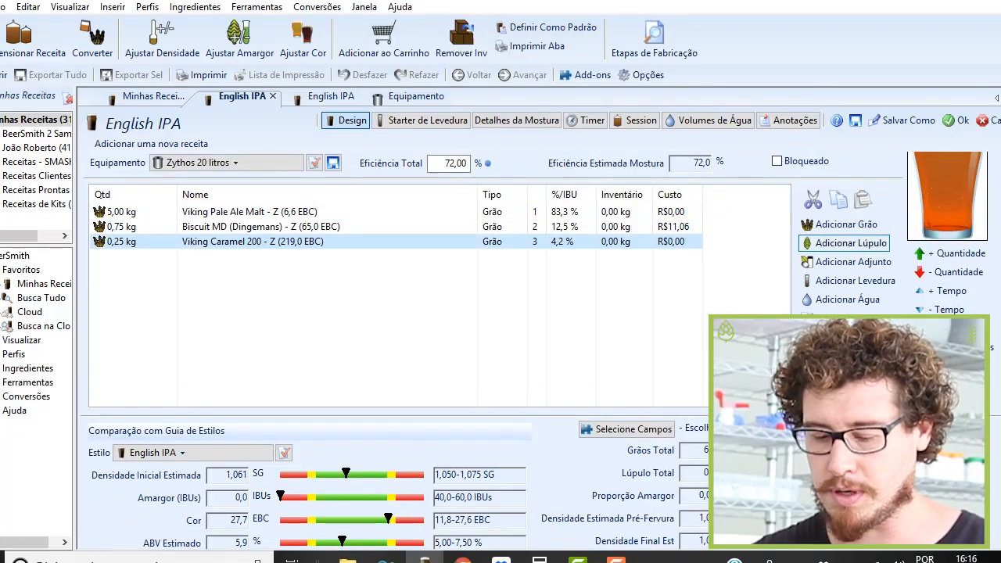
click(851, 243)
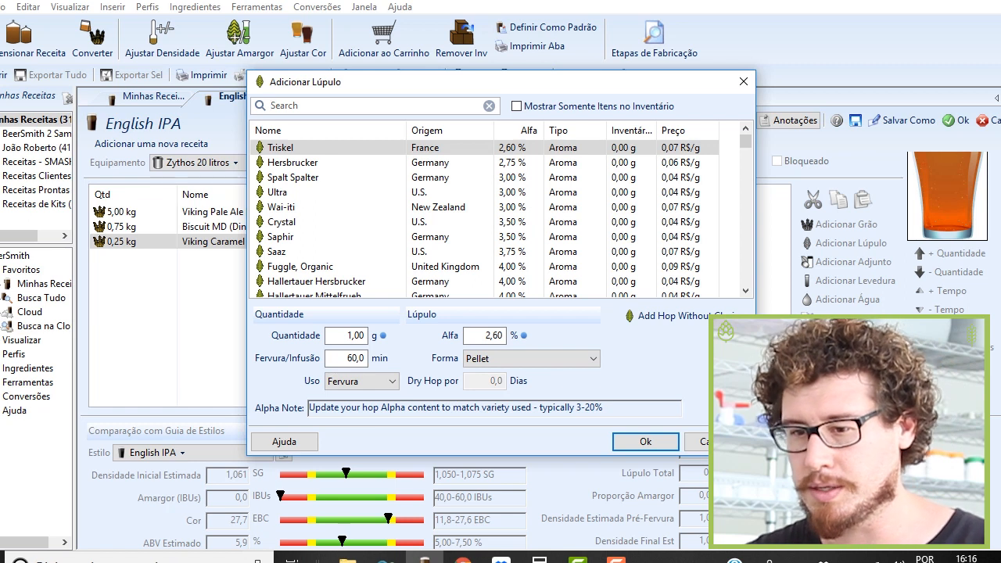
text(t)
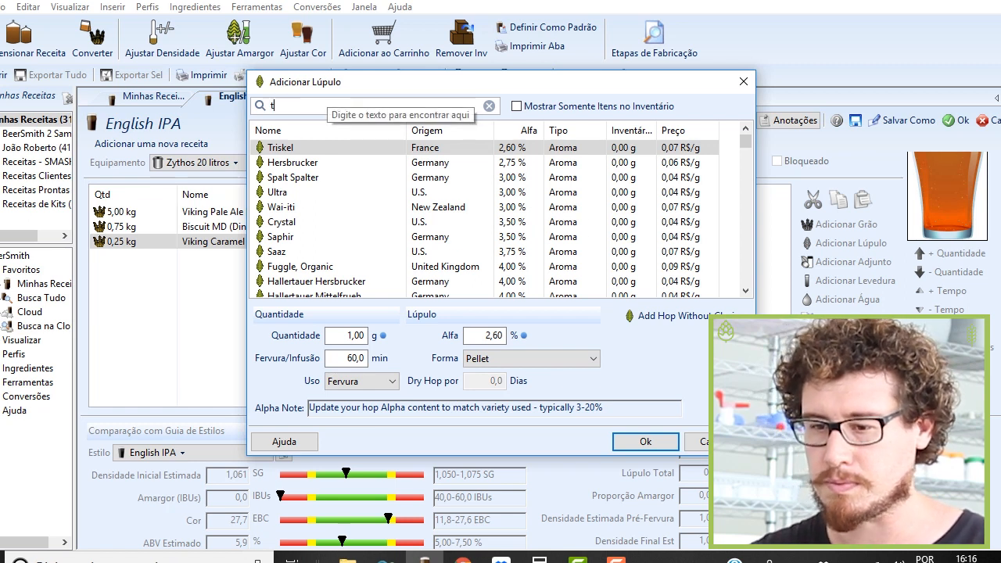
text(arget)
click(348, 335)
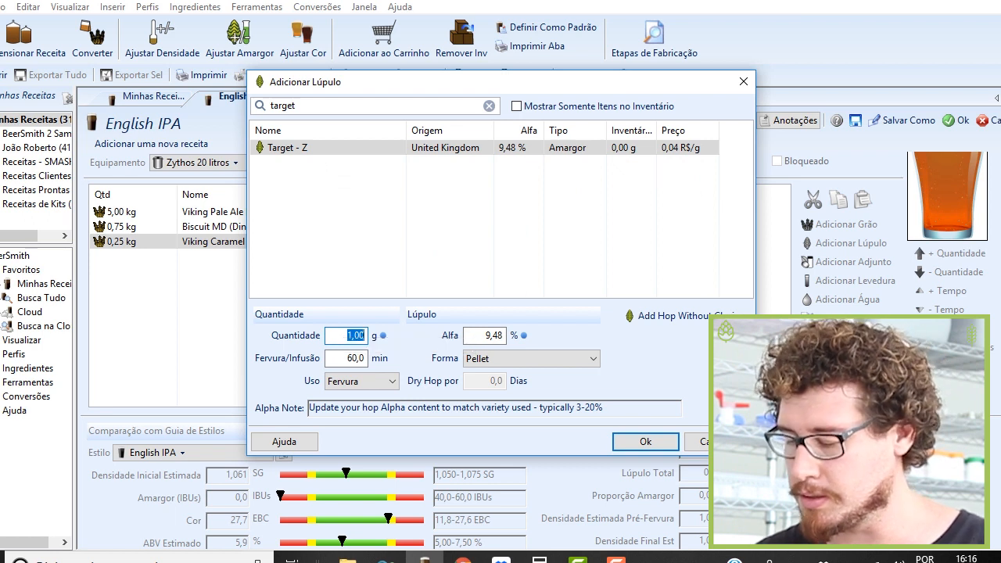
key(Return)
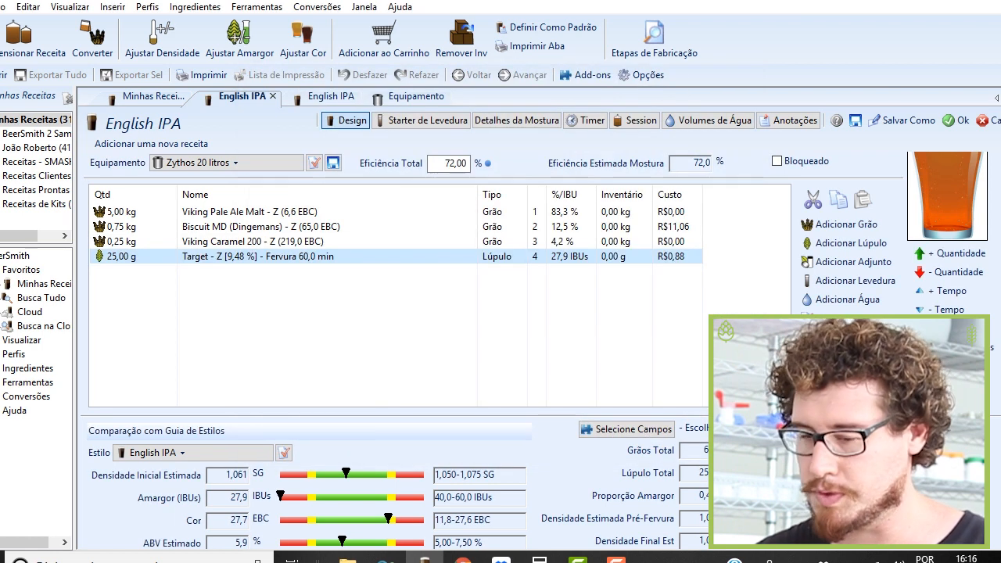
Step: Add 30 g of East Kent Goldings (EKG) - Z hops to the recipe with a 30-minute boil time
scroll(438, 312, down, 1)
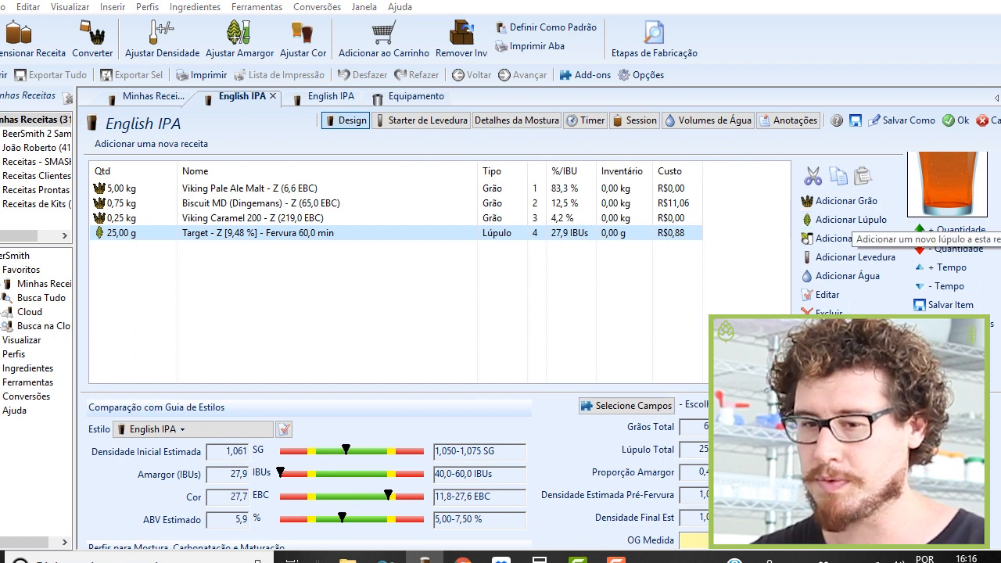
click(851, 220)
text(east)
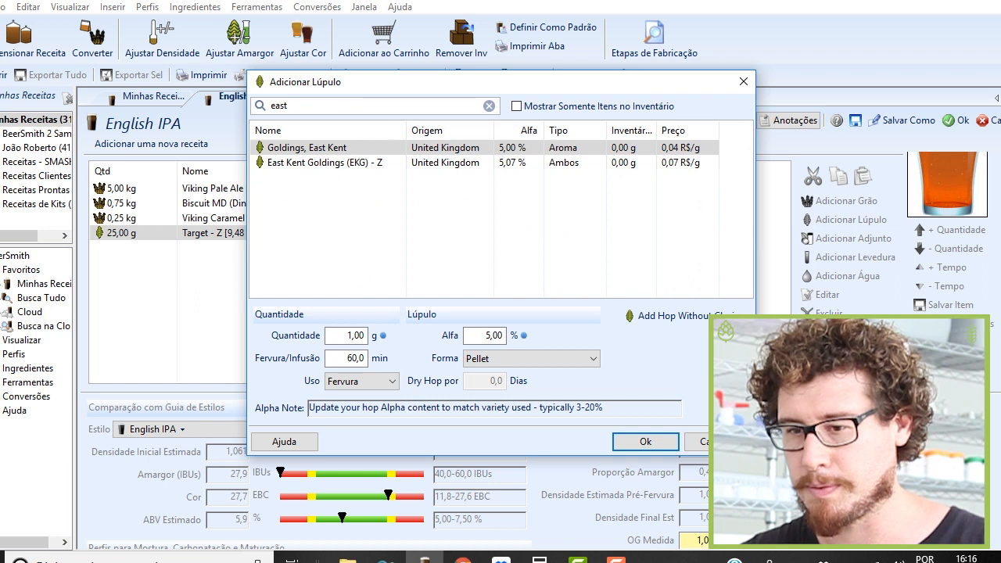
click(422, 162)
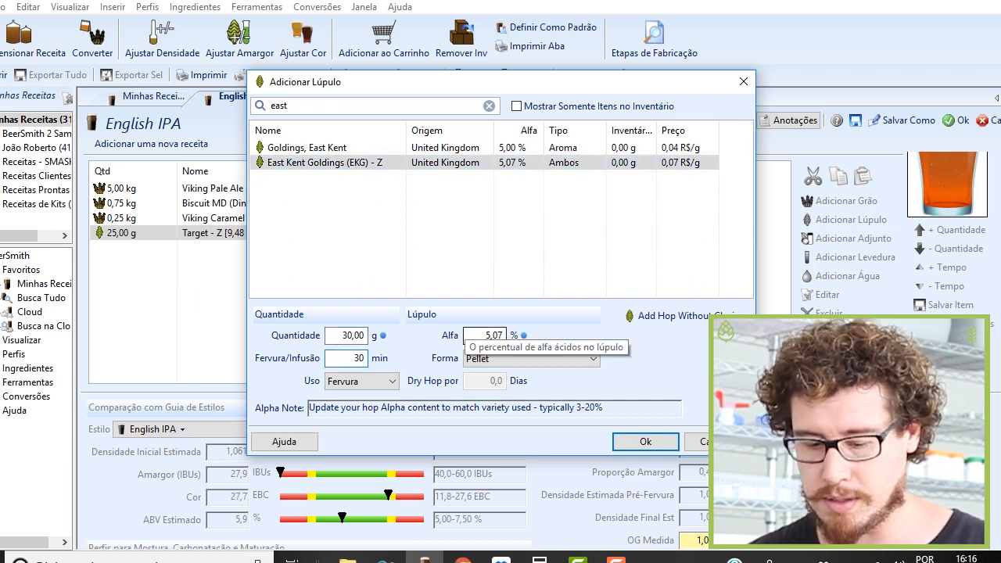
key(Return)
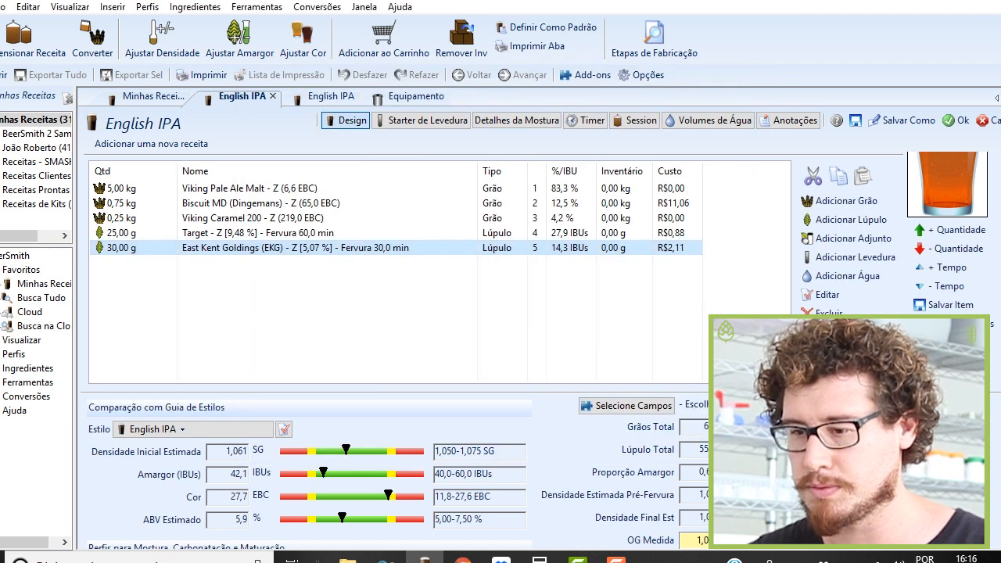
Step: Add 20 g of East Kent Goldings (EKG) - Z hops to the recipe as a 5-minute boil addition
click(856, 220)
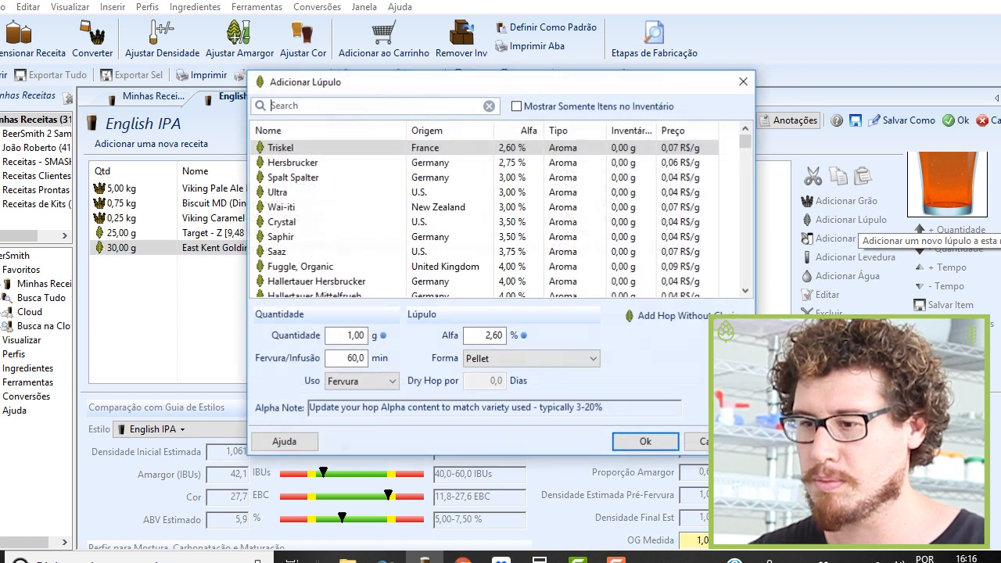
double_click(349, 335)
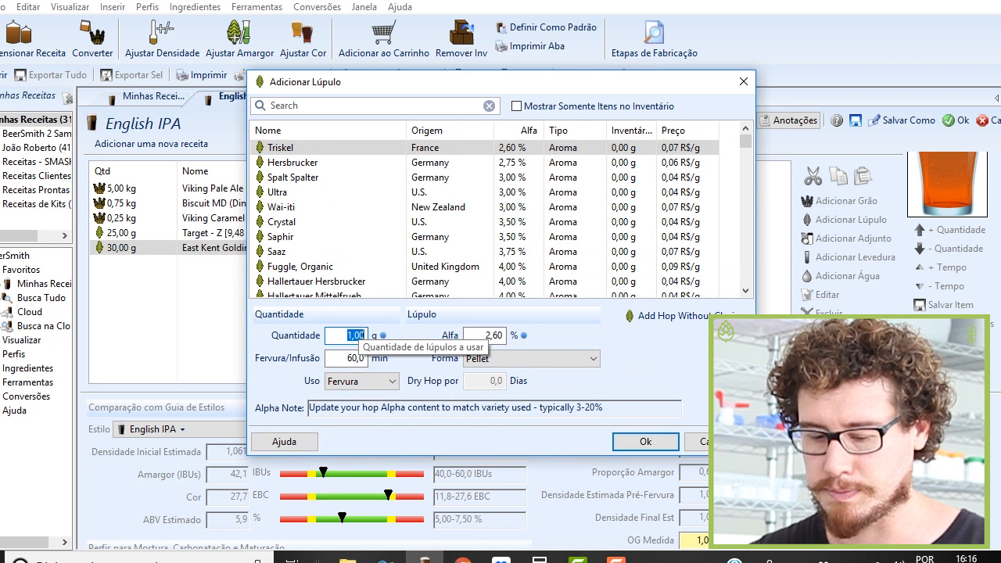
key(Tab)
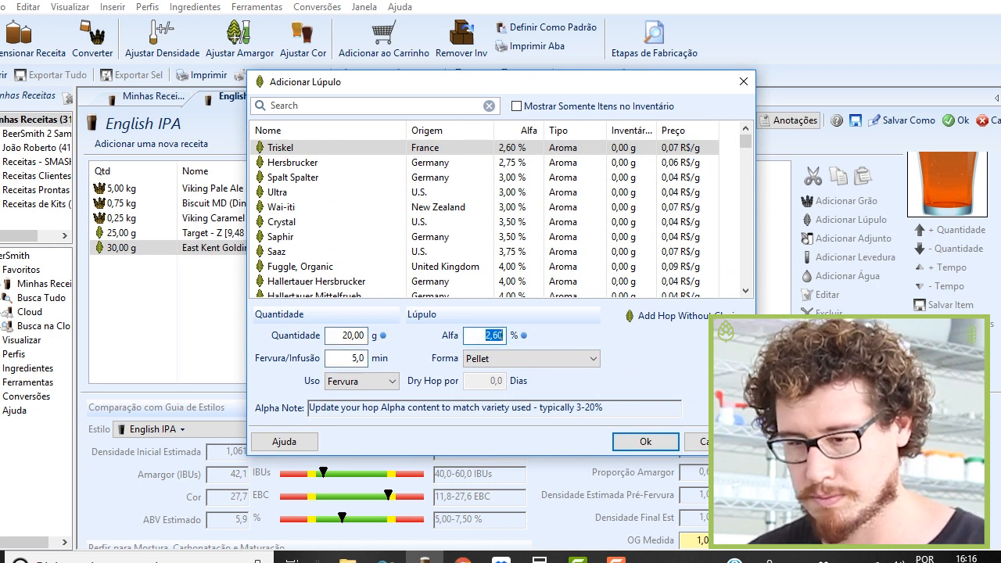
text(east)
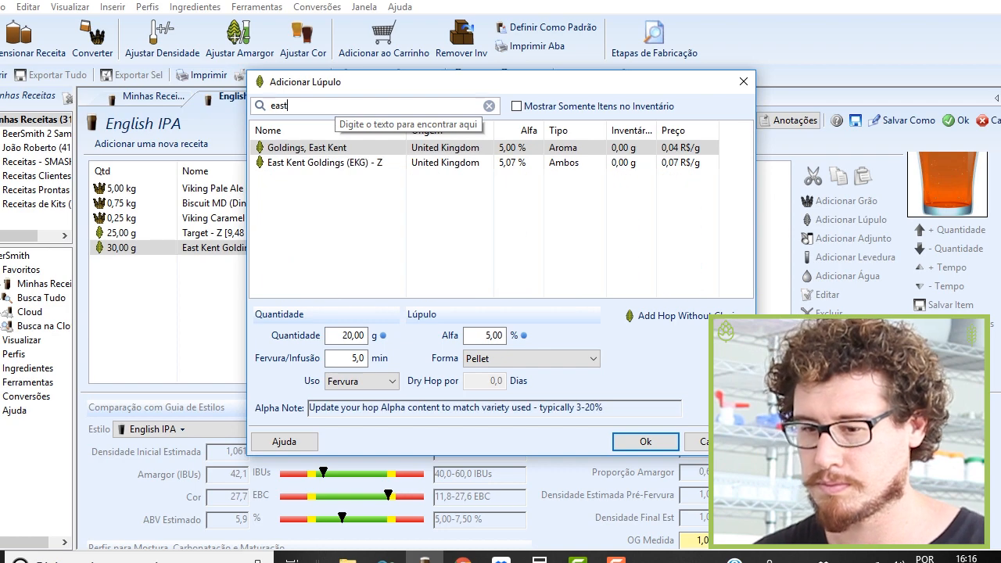
key(Down)
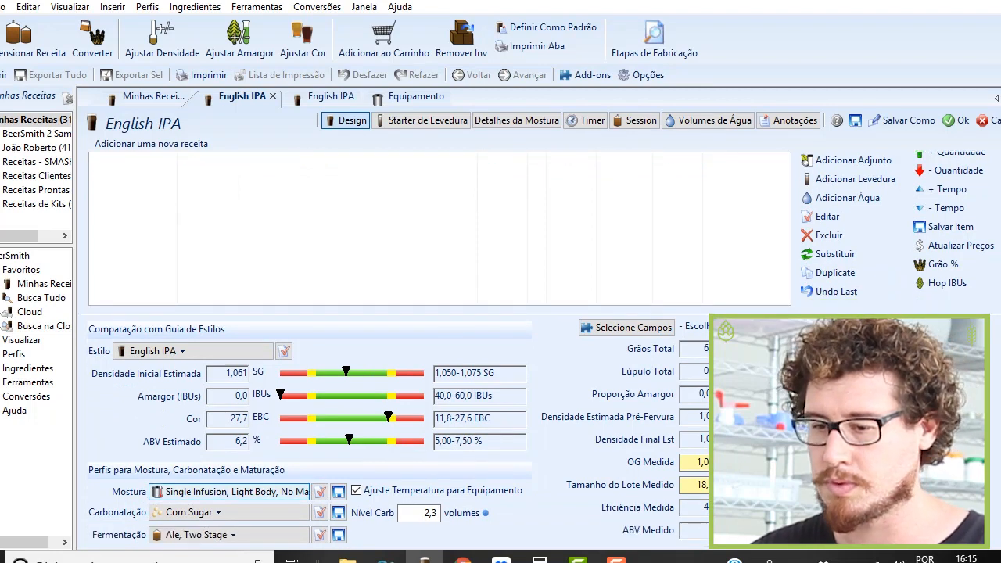
Step: Choose Temperature Mash, 1 Step, Medium Body as the recipe's mash profile
click(281, 492)
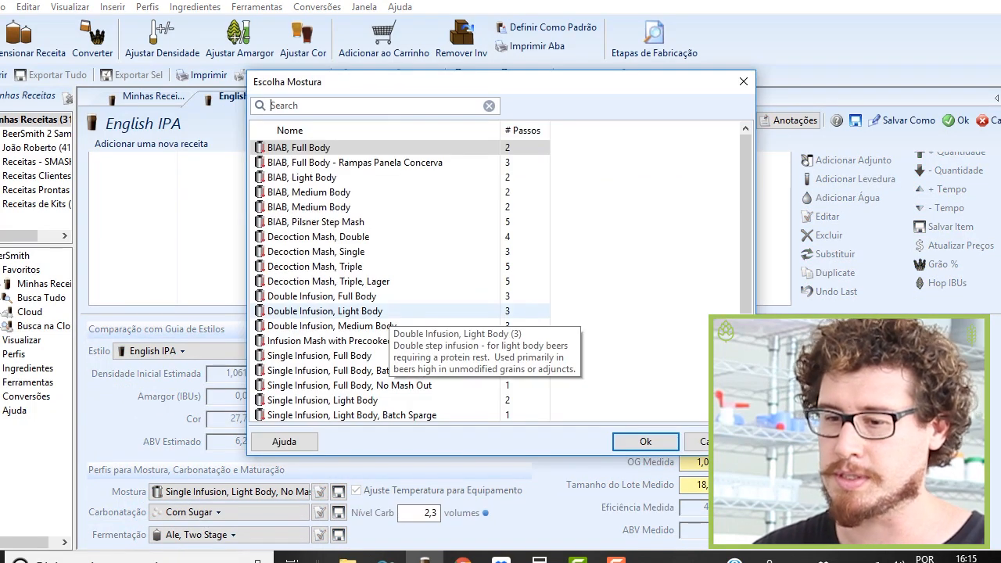
scroll(383, 313, down, 4)
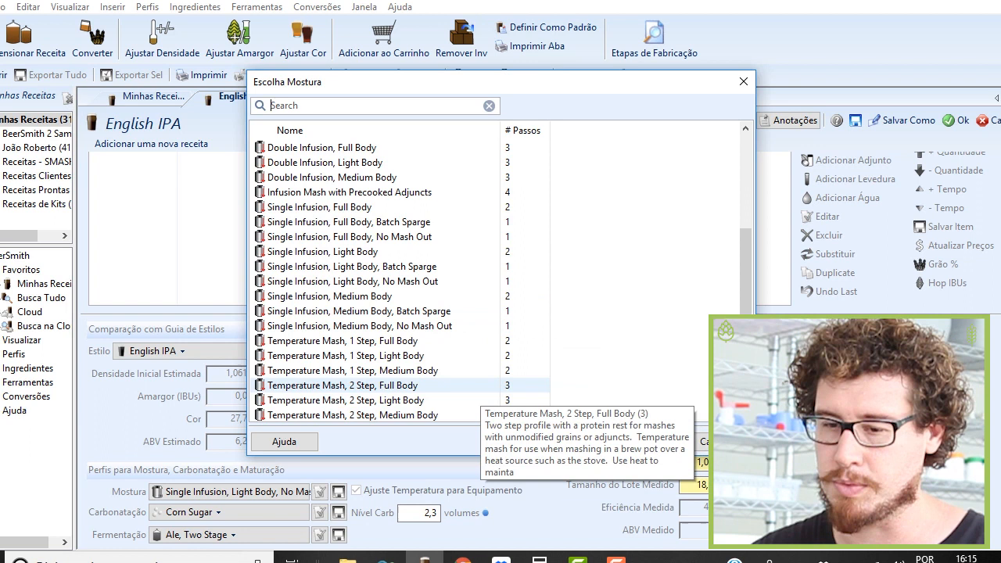
click(402, 370)
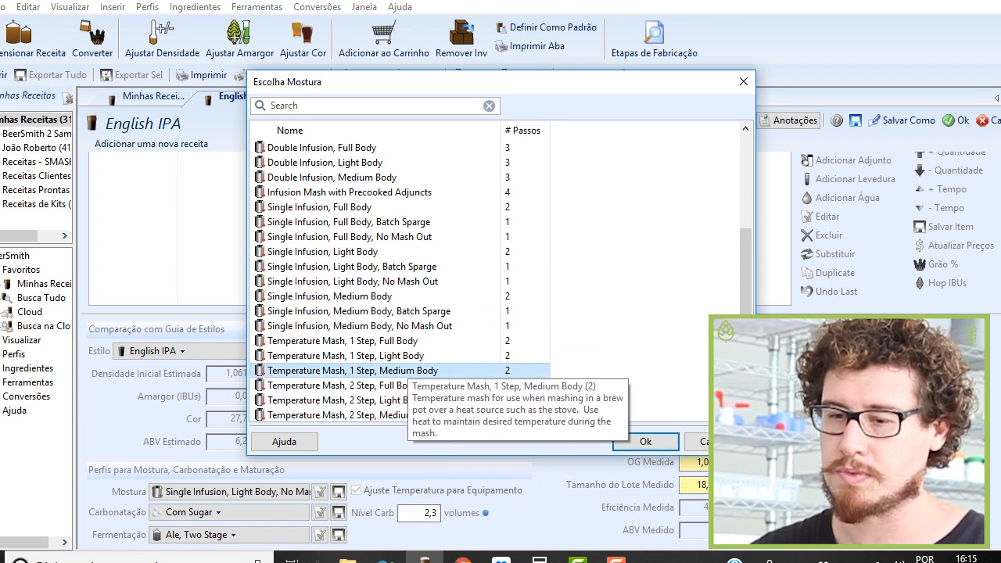
double_click(402, 370)
click(320, 475)
double_click(383, 272)
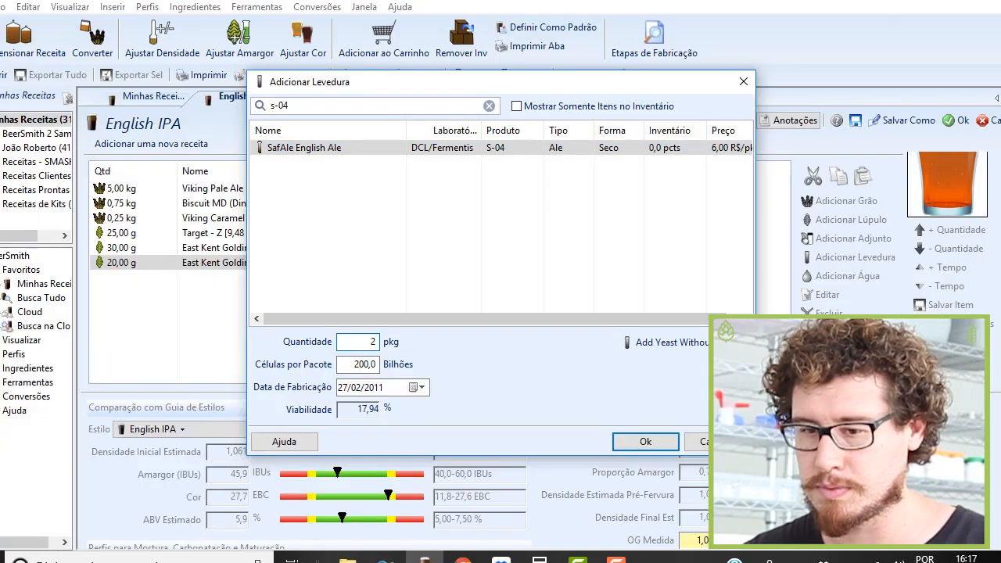
Step: Add 2 packages of SafAle English Ale (DCL/Fermentis S-04) yeast to the recipe
key(Return)
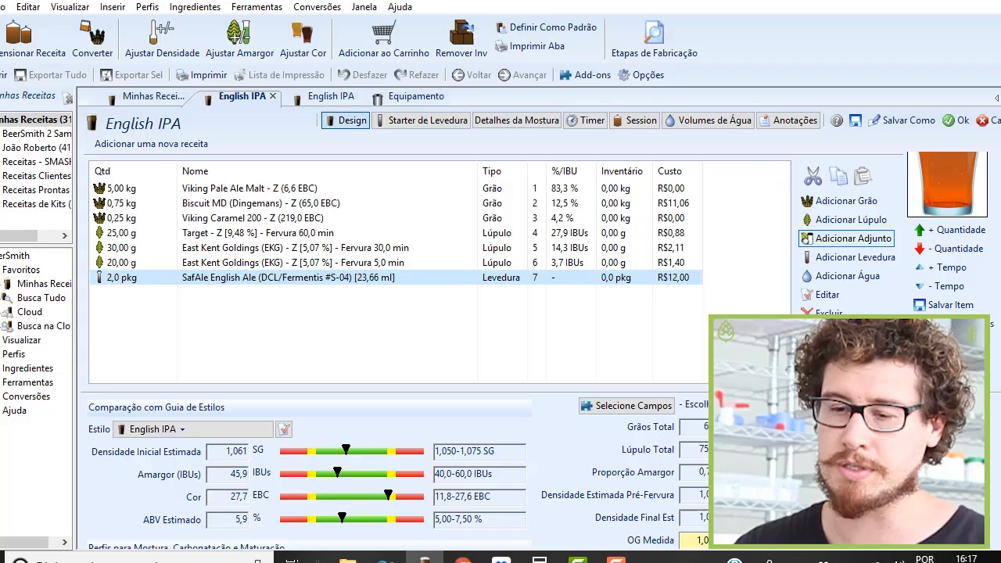
Step: Find the Whirlfloc Tablet among the adjuncts and add 1 item of it to the recipe
click(853, 238)
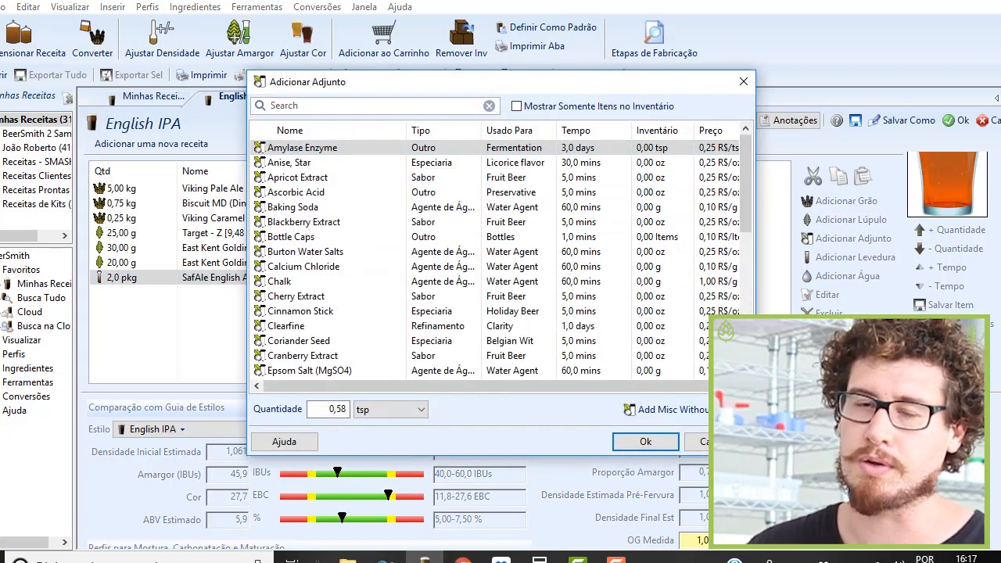
text(whirl)
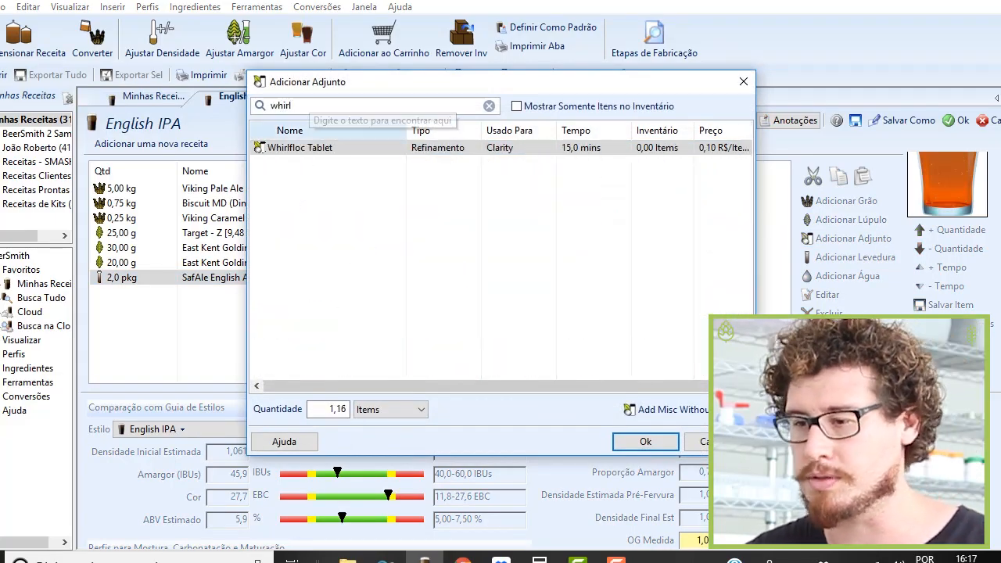
drag(328, 409, 355, 409)
text(1)
key(Return)
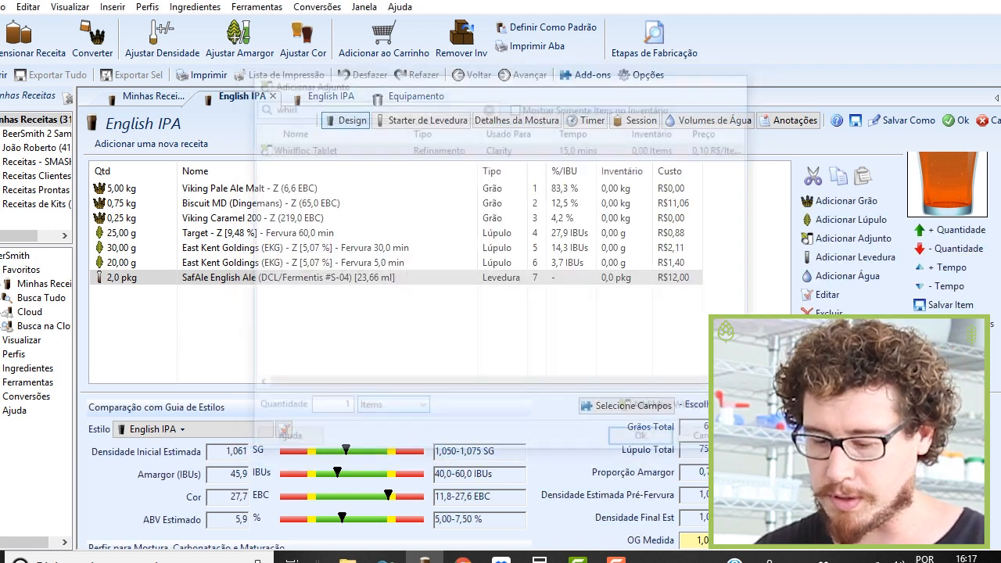